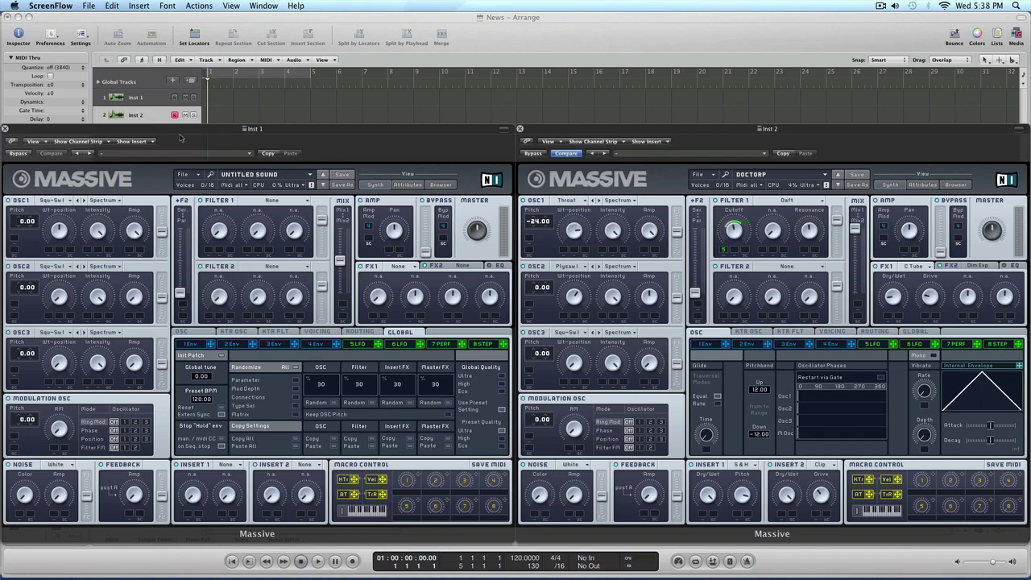
- Start a new sound in the Massive instance on the Inst 1 track
left_click(181, 136)
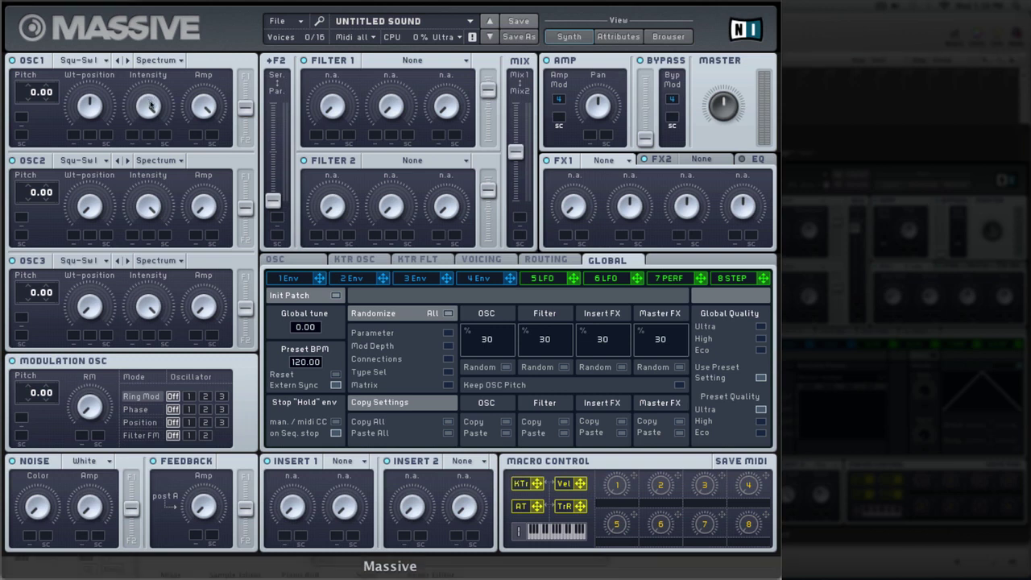
left_click(276, 20)
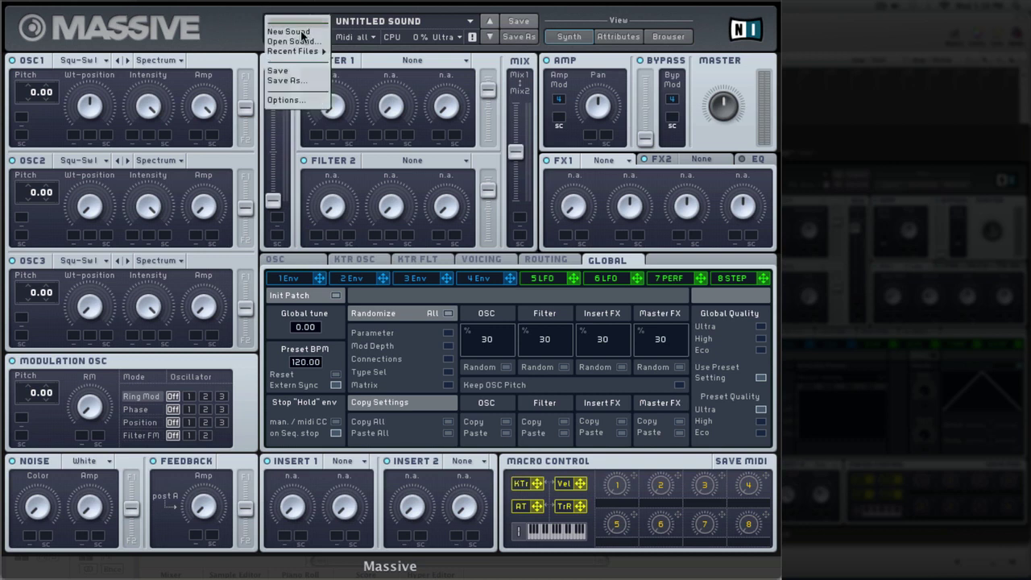
left_click(306, 37)
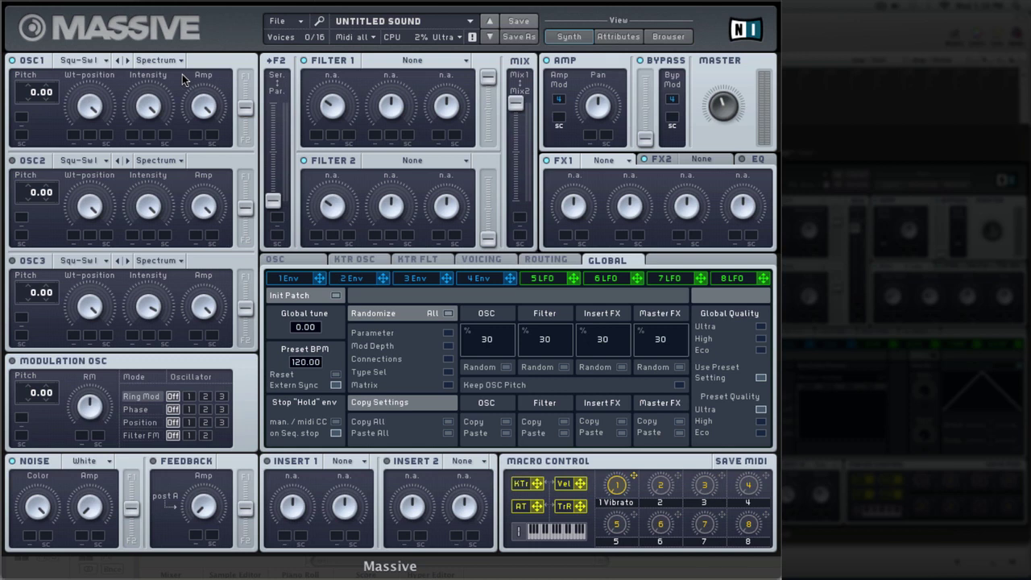
- Set OSC1 to the Dirty Throat wavetable, lower its Wt-position, and set its pitch to -24.00
left_click(103, 67)
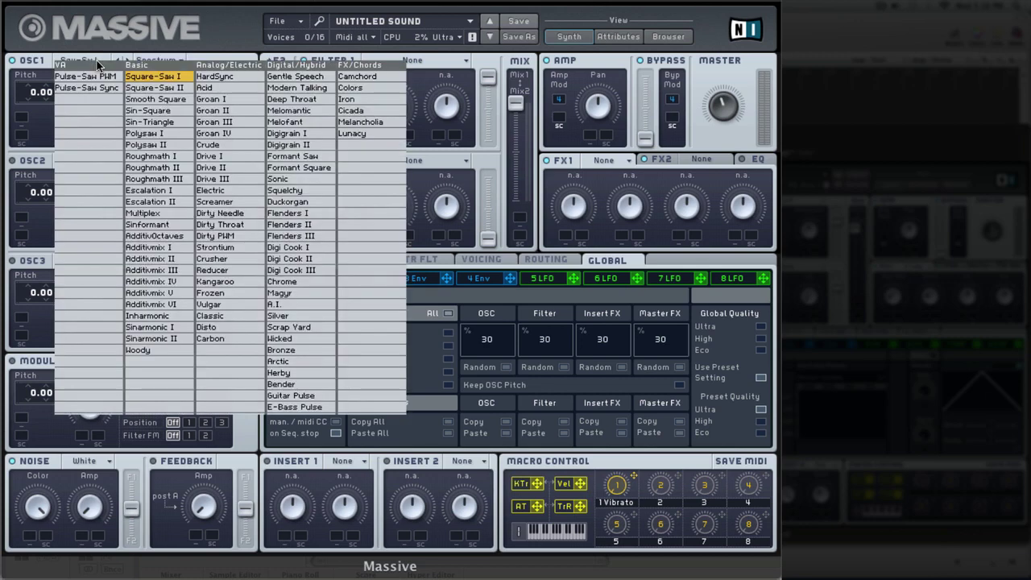
left_click(87, 69)
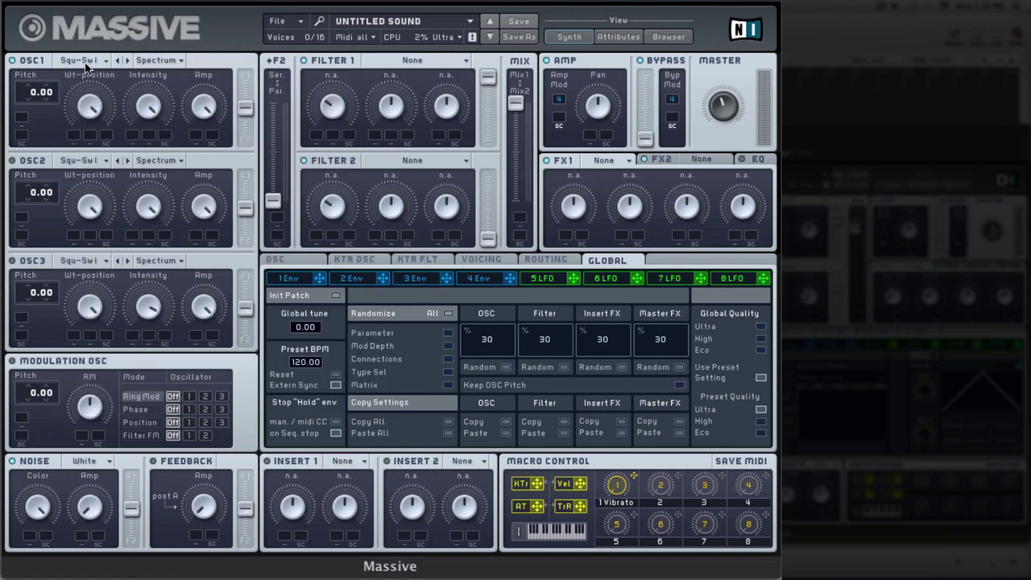
left_click(87, 67)
left_click(231, 224)
mouse_move(90, 106)
left_mouse_down()
mouse_move(92, 141)
mouse_move(90, 112)
left_mouse_up()
left_click_drag(32, 107, 36, 130)
- Keep the filter mix fully at Mix1 and set Filter 1 to the Daft type
left_click_drag(513, 103, 521, 101)
left_click(405, 62)
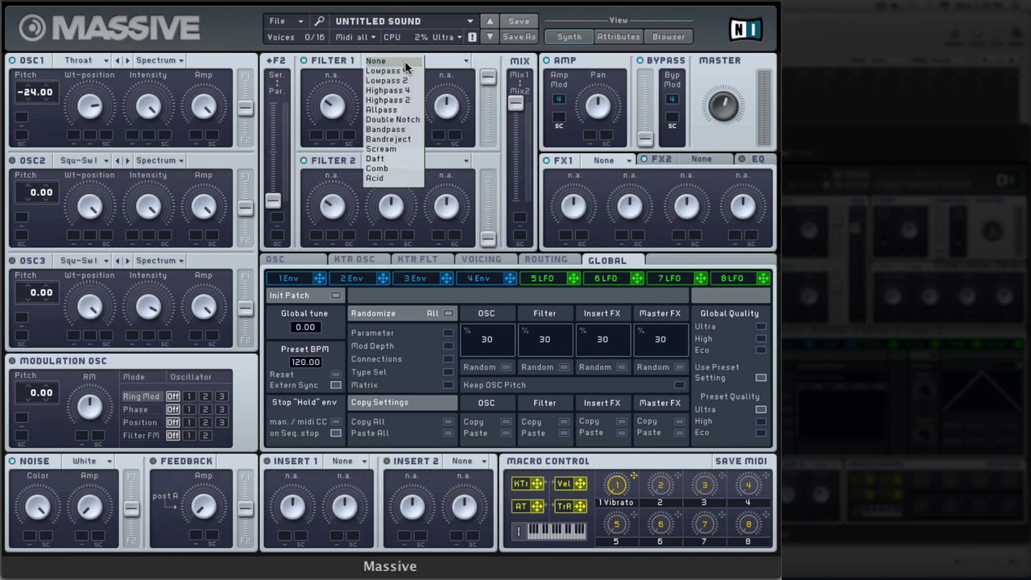
left_click(396, 159)
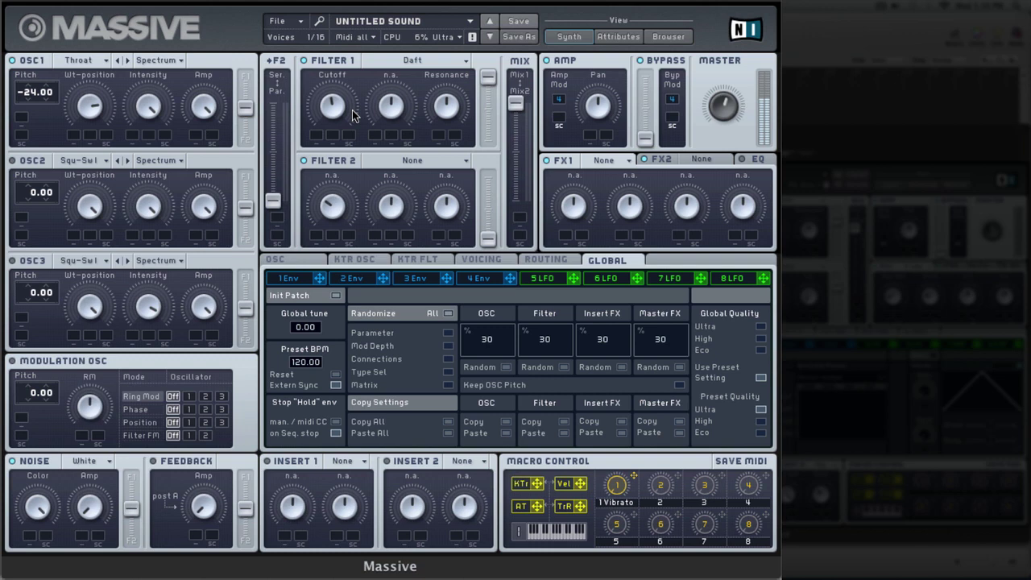
- Configure LFO 5 as a synced triangle at ratio 1/4 with the crossfade fully on the upper curve, and assign it to Filter 1's cutoff
left_click(547, 278)
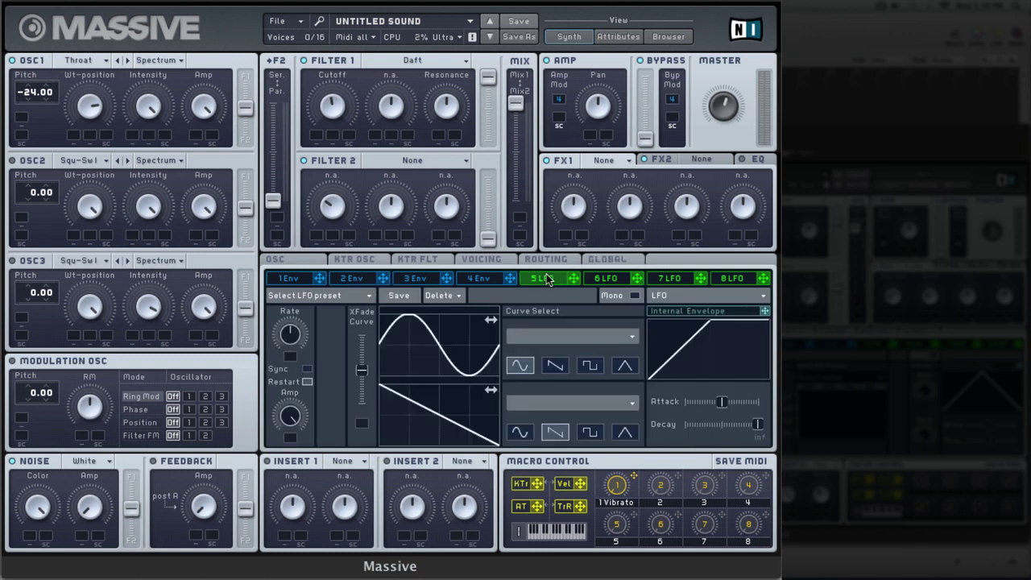
left_click(306, 369)
left_click_drag(292, 356, 309, 381)
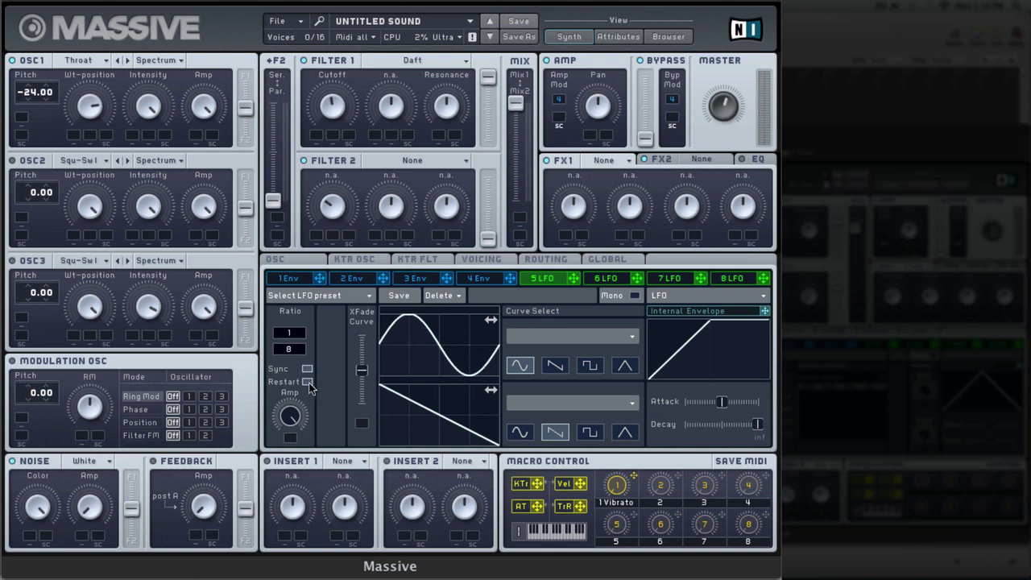
left_click(626, 366)
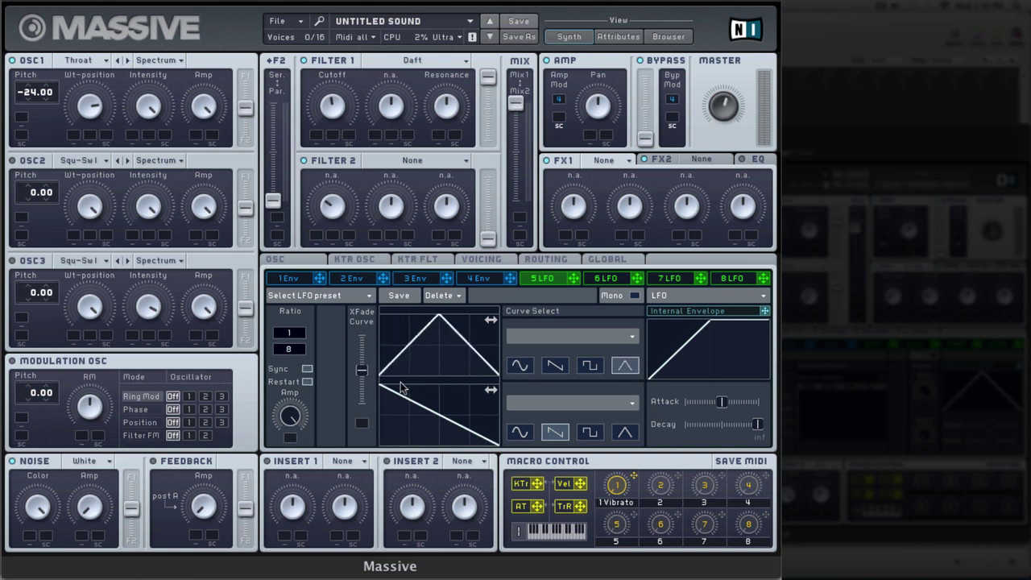
left_click_drag(362, 369, 356, 322)
left_click_drag(297, 351, 299, 357)
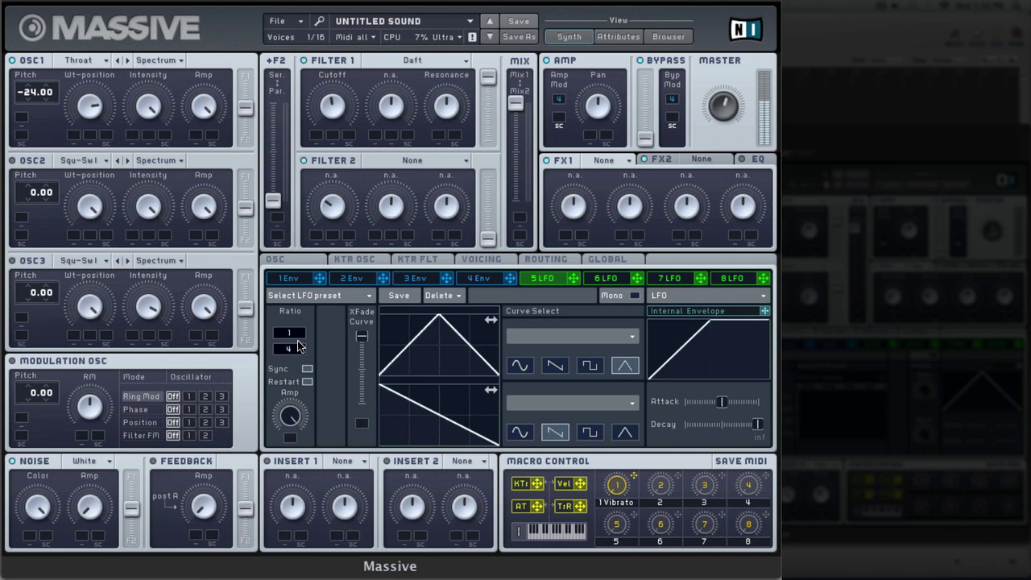
mouse_move(573, 279)
left_mouse_down()
mouse_move(318, 136)
mouse_move(314, 112)
left_mouse_up()
- Show the signal routing and load Sample & Hold into Insert 1
left_click(343, 460)
left_click(337, 461)
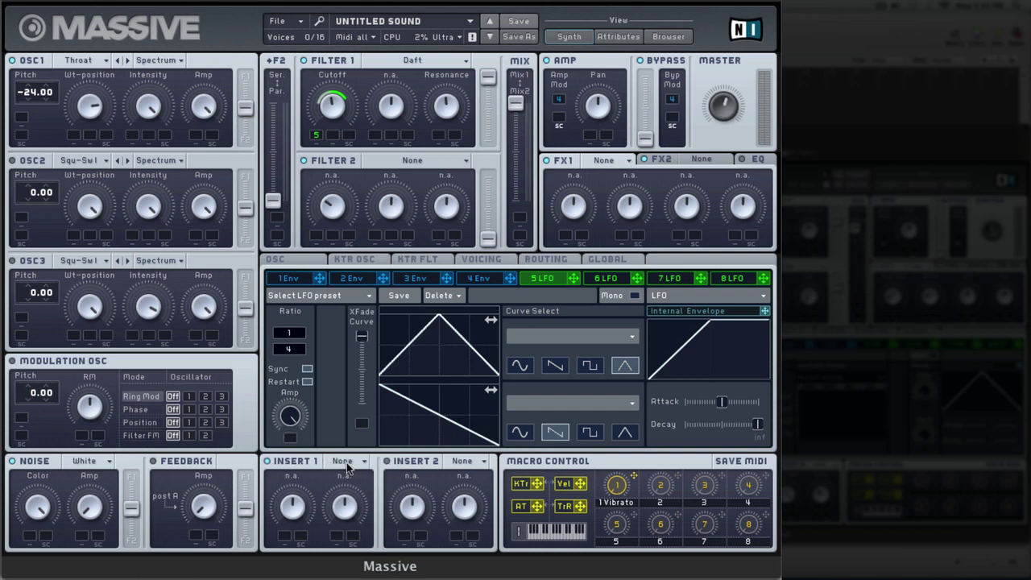
left_click(544, 261)
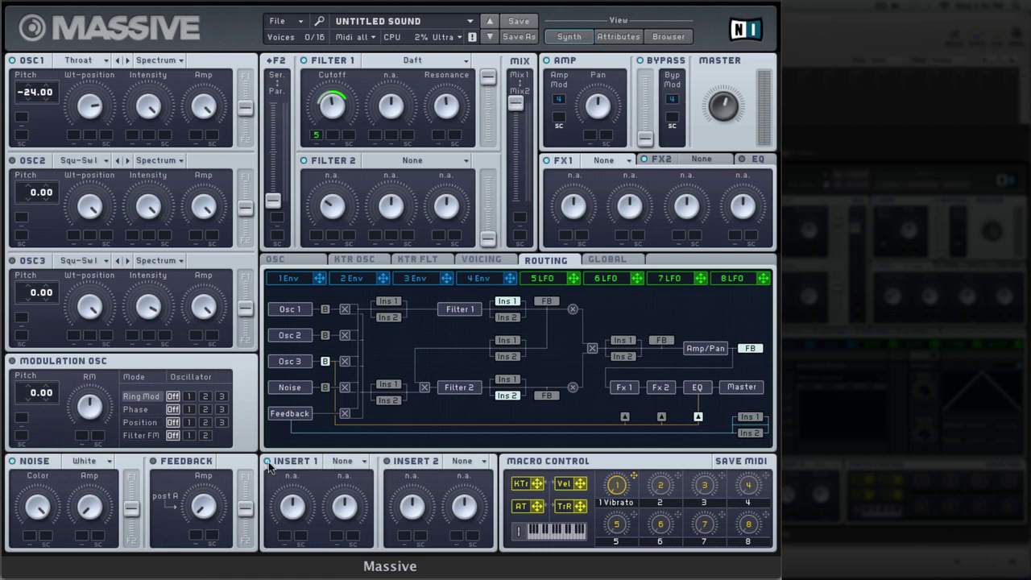
left_click(349, 462)
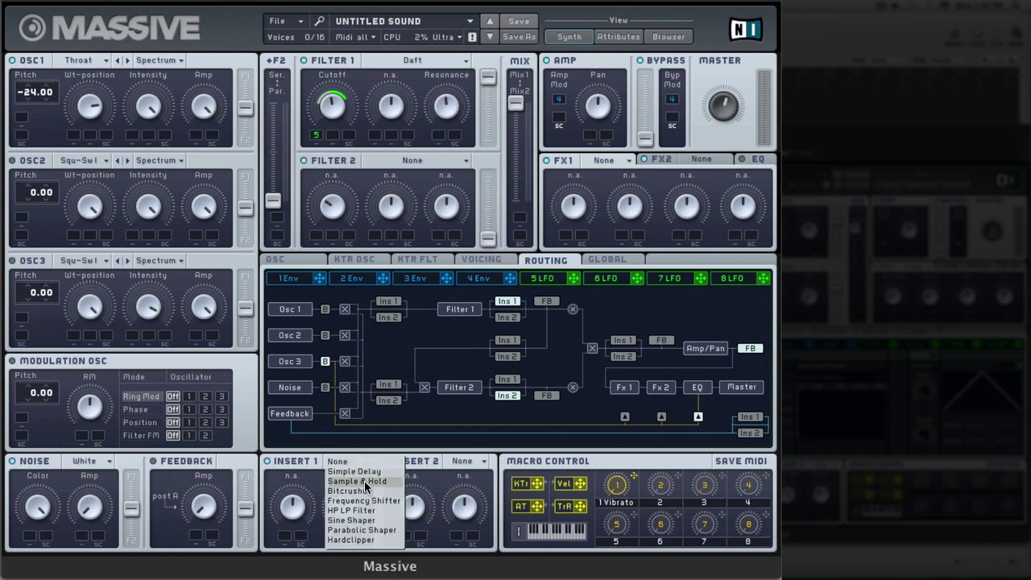
left_click(362, 481)
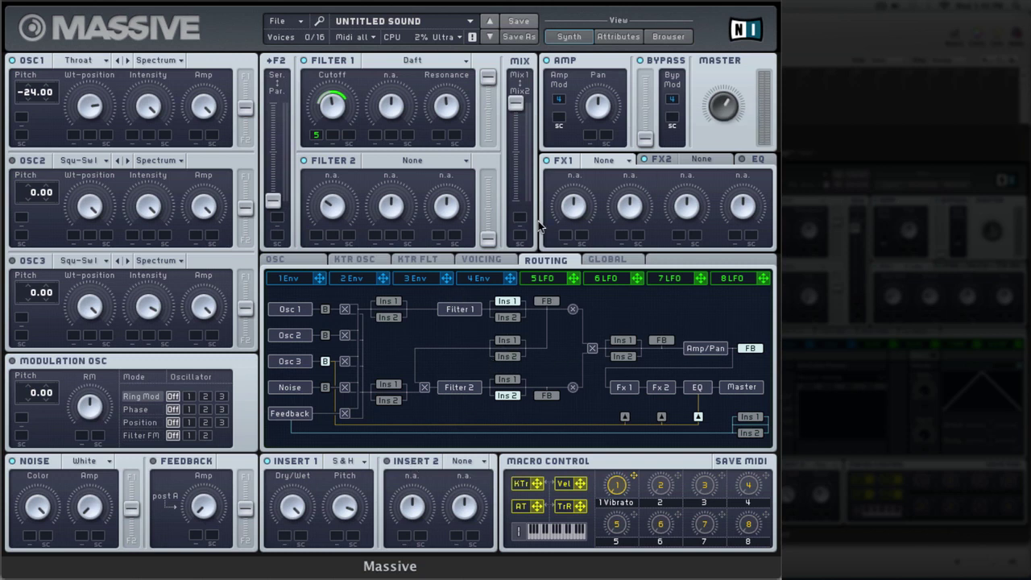
- Load Classic Tube into FX1 and lower its Dry/Wet and Drive amounts
left_click(603, 161)
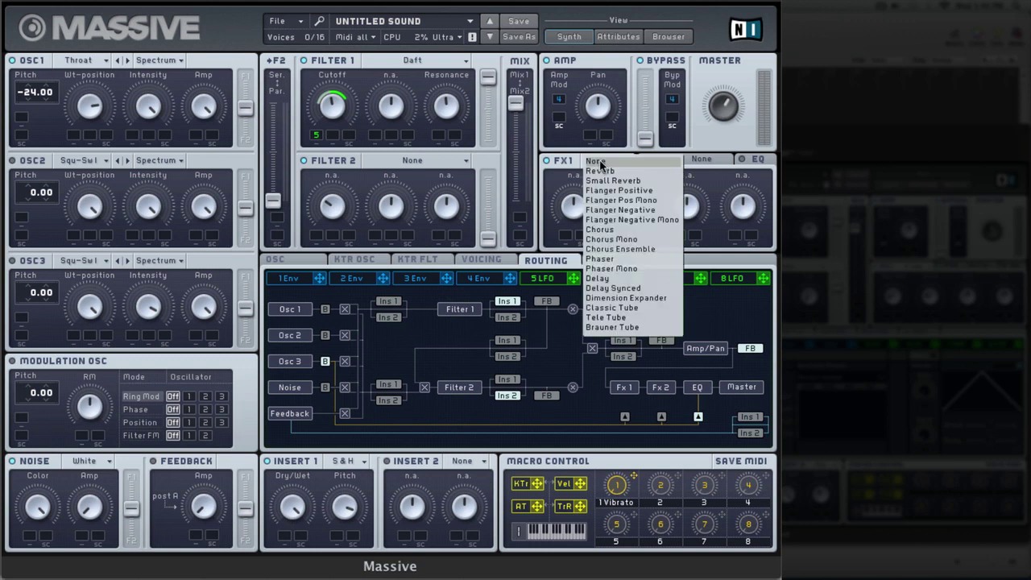
left_click(624, 307)
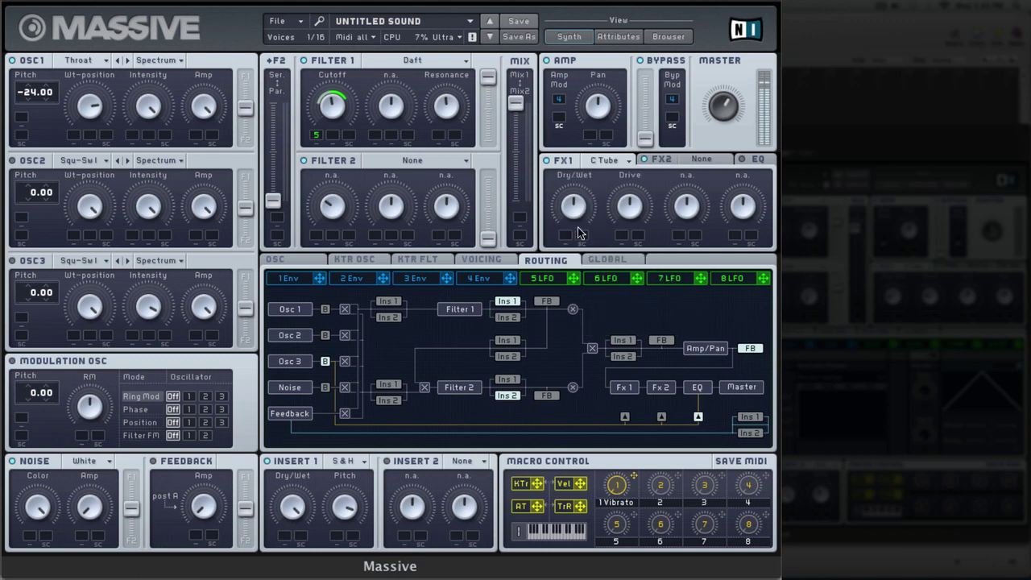
left_click_drag(575, 219, 579, 262)
left_click_drag(630, 211, 642, 238)
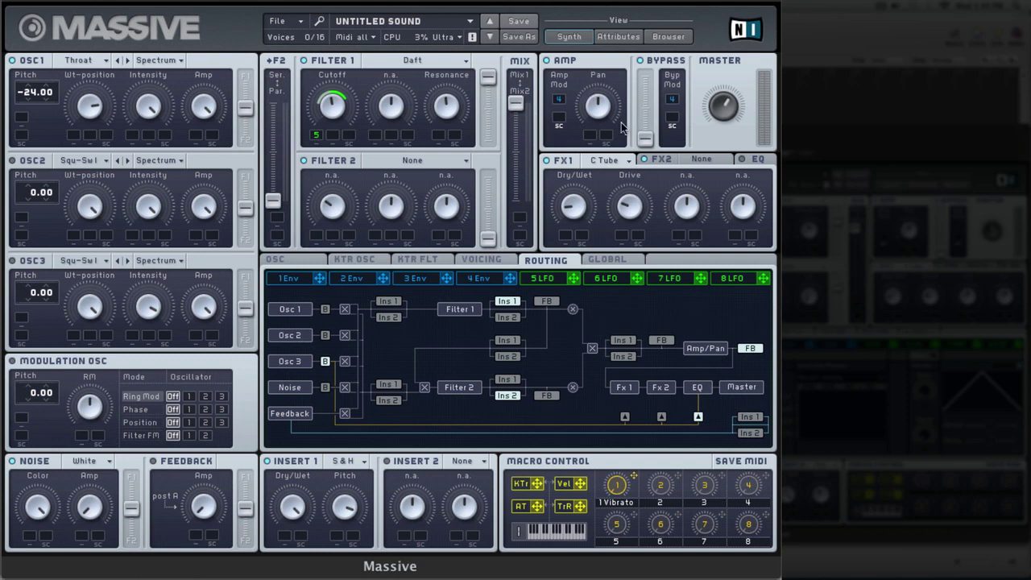
- Load Dimension Expander into FX2, reduce its Dry/Wet to about a quarter, and lower its Size slightly
left_click(661, 160)
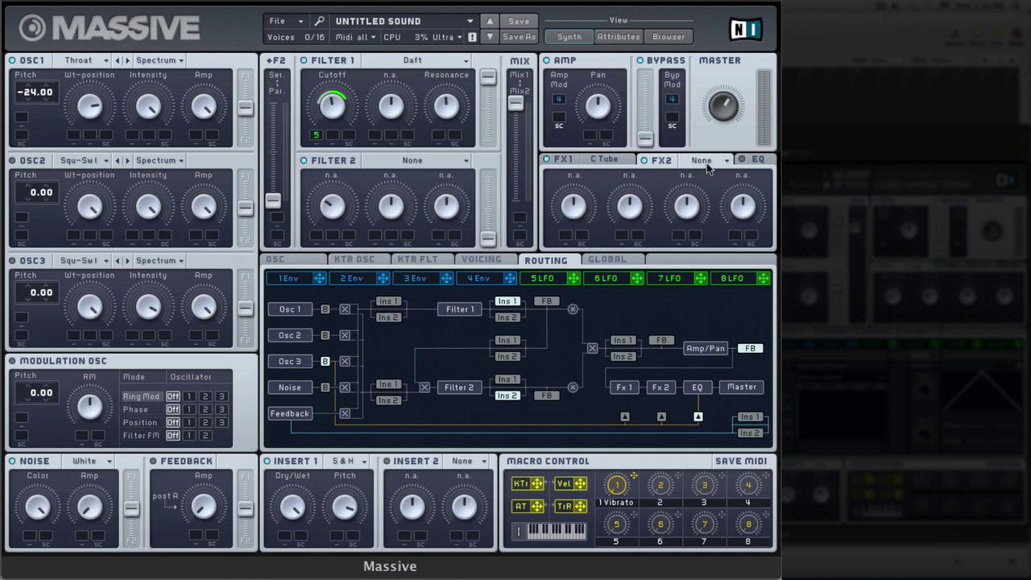
left_click(706, 163)
left_click(719, 295)
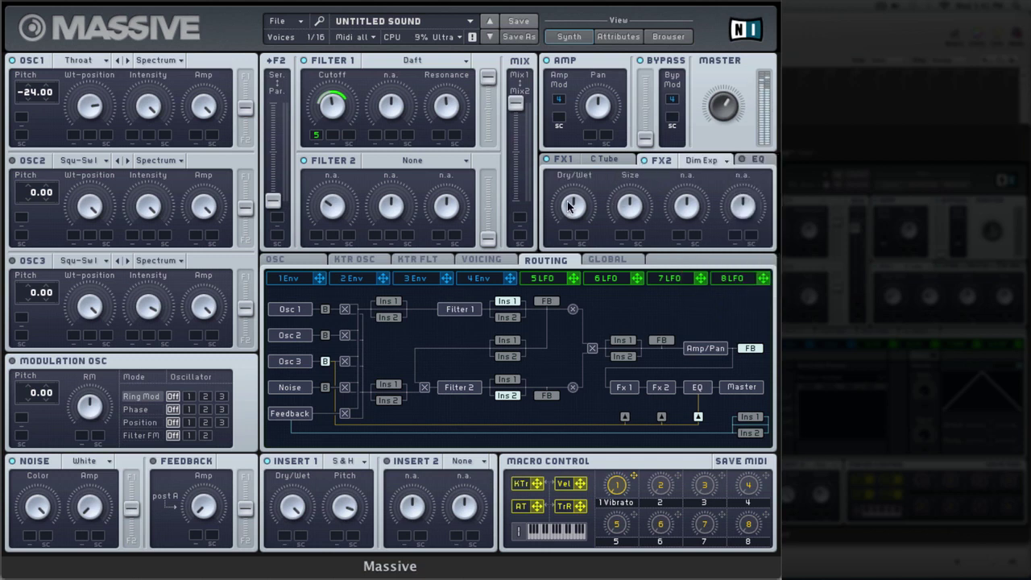
left_click_drag(574, 208, 575, 250)
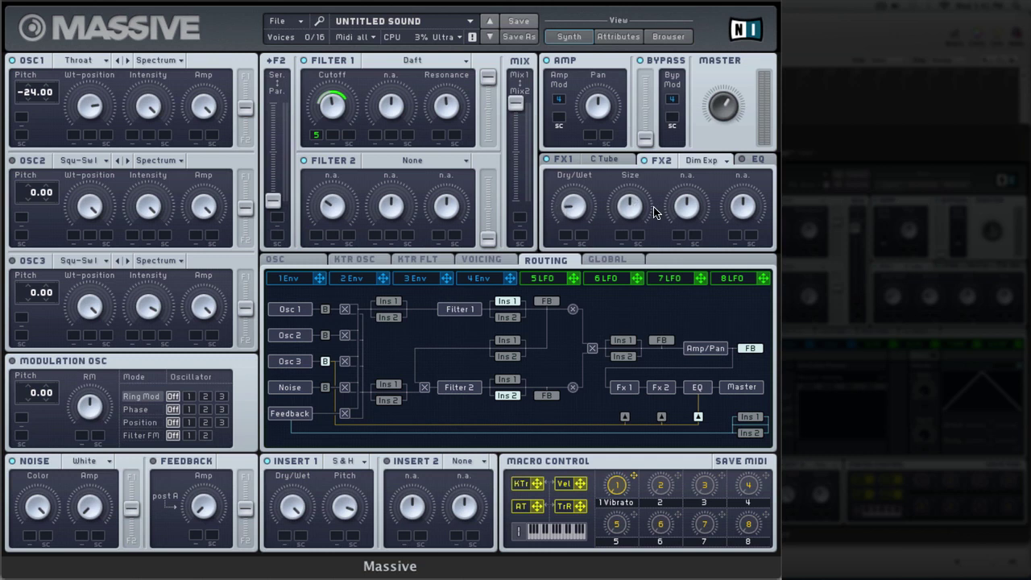
left_click_drag(628, 207, 629, 217)
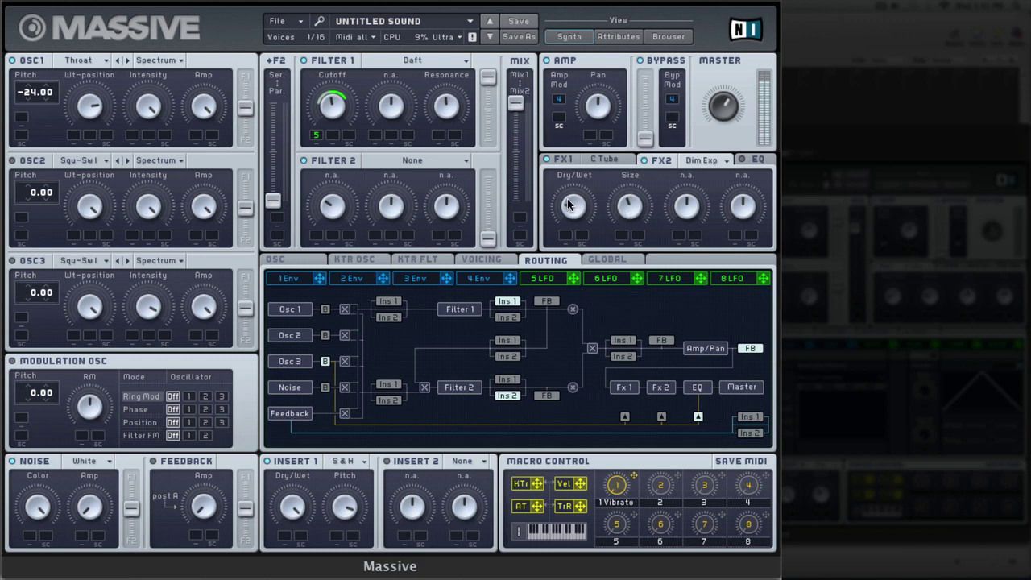
left_click_drag(566, 205, 574, 209)
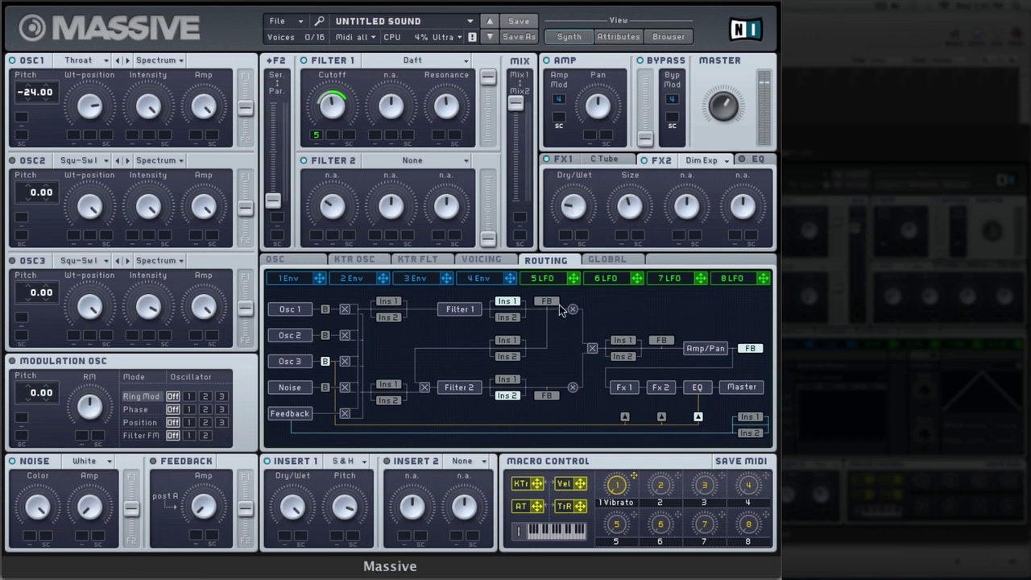
- Enable Insert 2 with the Hardclipper effect and reduce its Drive to below half
left_click(476, 460)
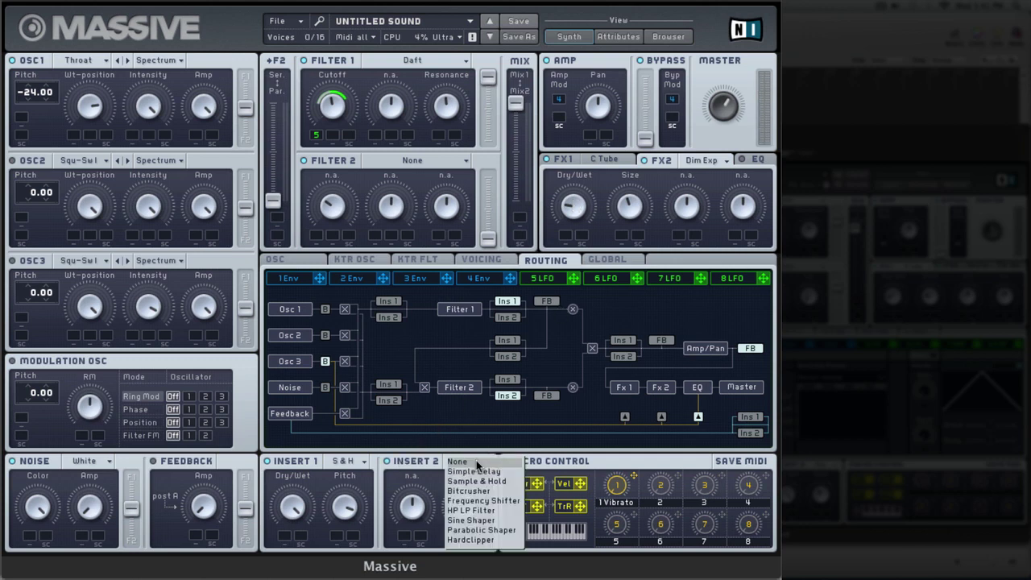
left_click(495, 541)
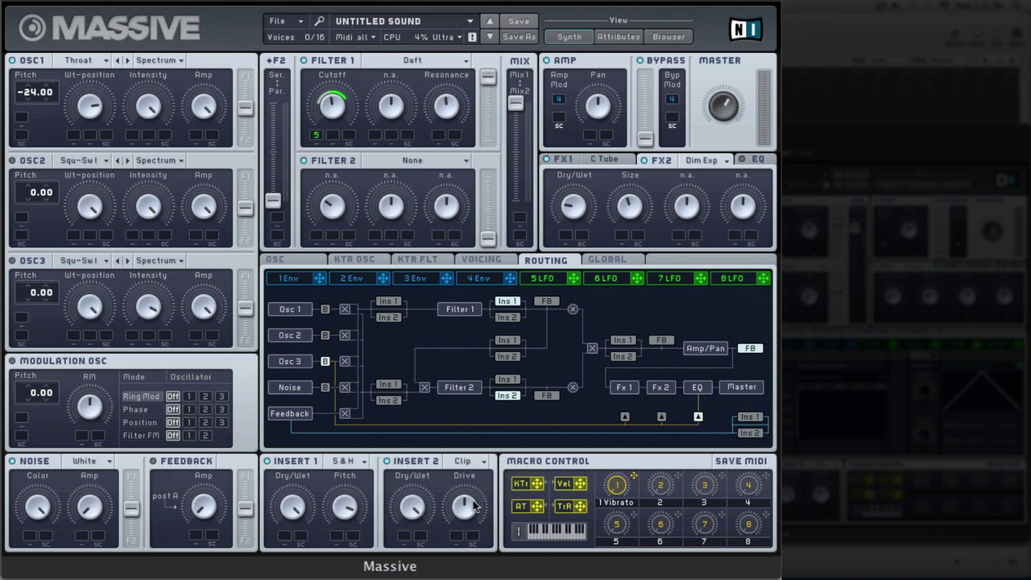
left_click_drag(475, 507, 475, 530)
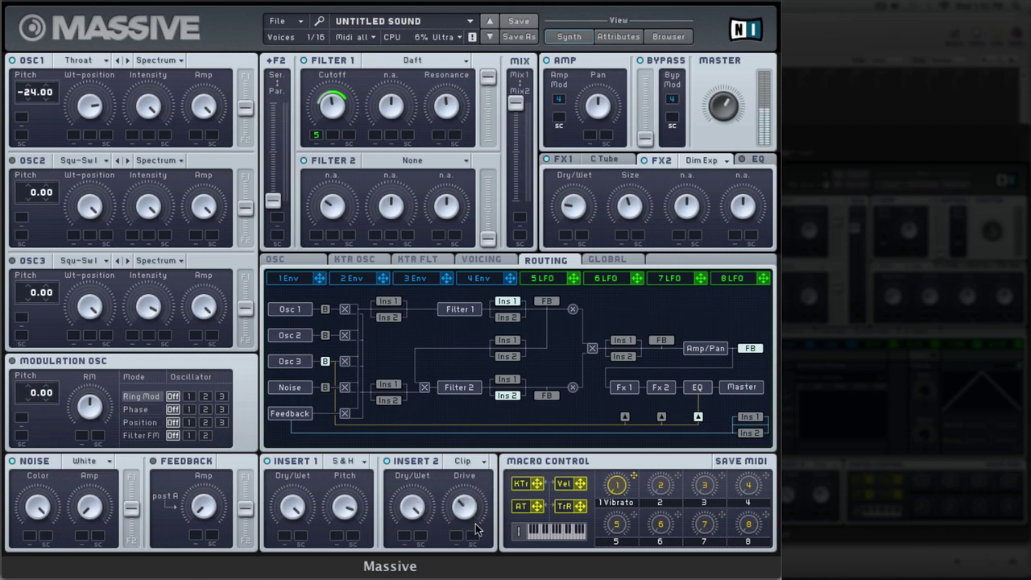
left_click(388, 462)
left_click_drag(476, 520, 471, 512)
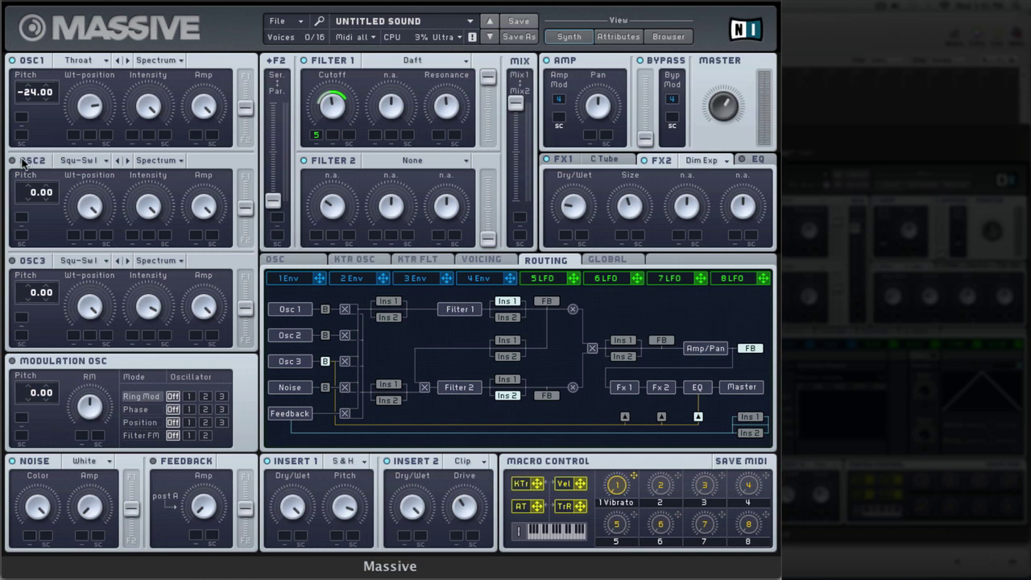
- Set OSC2 to the Polysaw II wavetable with its Amp at about half and its pitch at 0.00
left_click(83, 165)
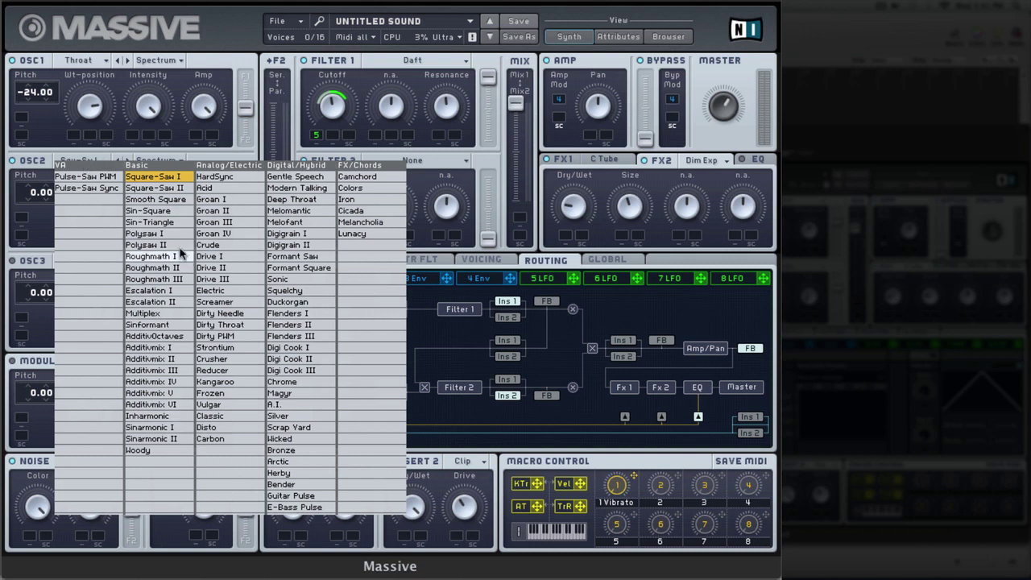
left_click(153, 244)
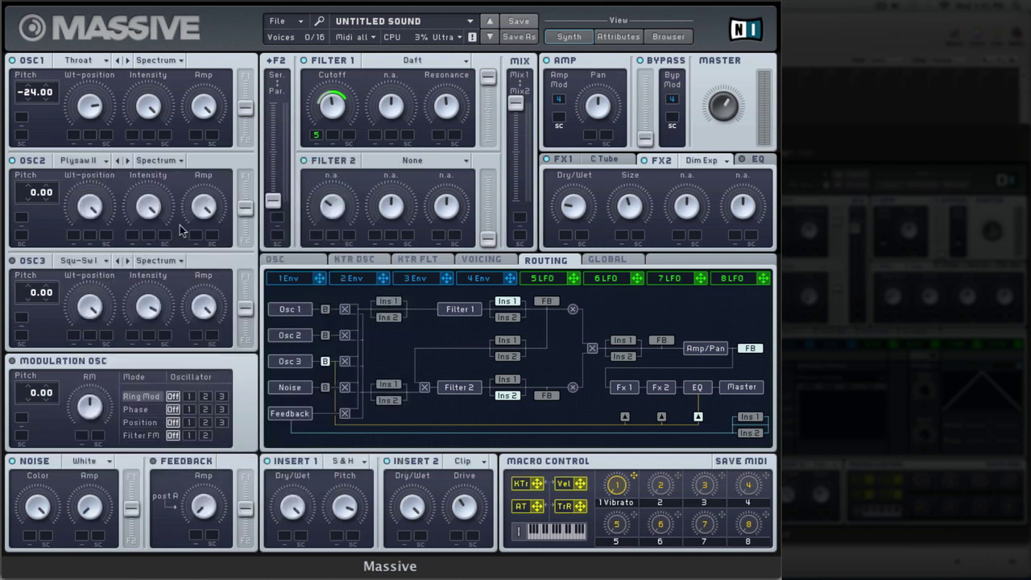
left_click_drag(207, 204, 213, 245)
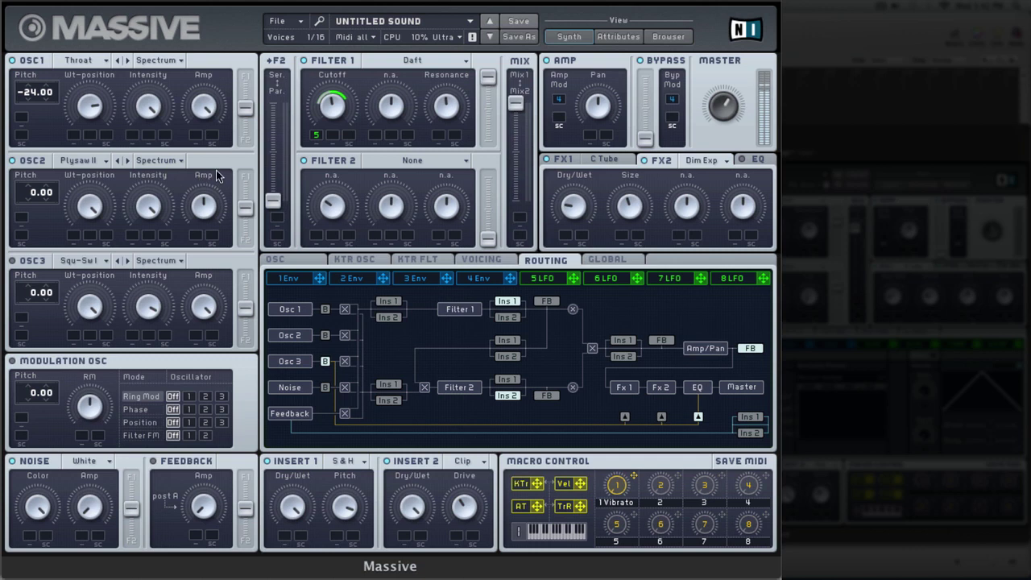
left_click_drag(34, 187, 34, 217)
double_click(34, 201)
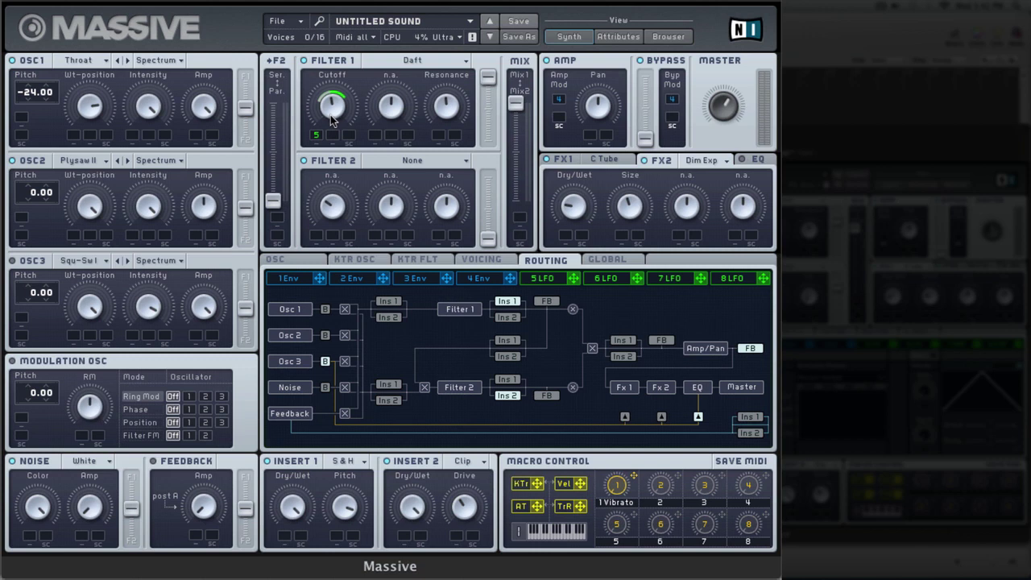
- Try a different denominator for LFO 5's synced ratio and return it to 4
left_click(553, 278)
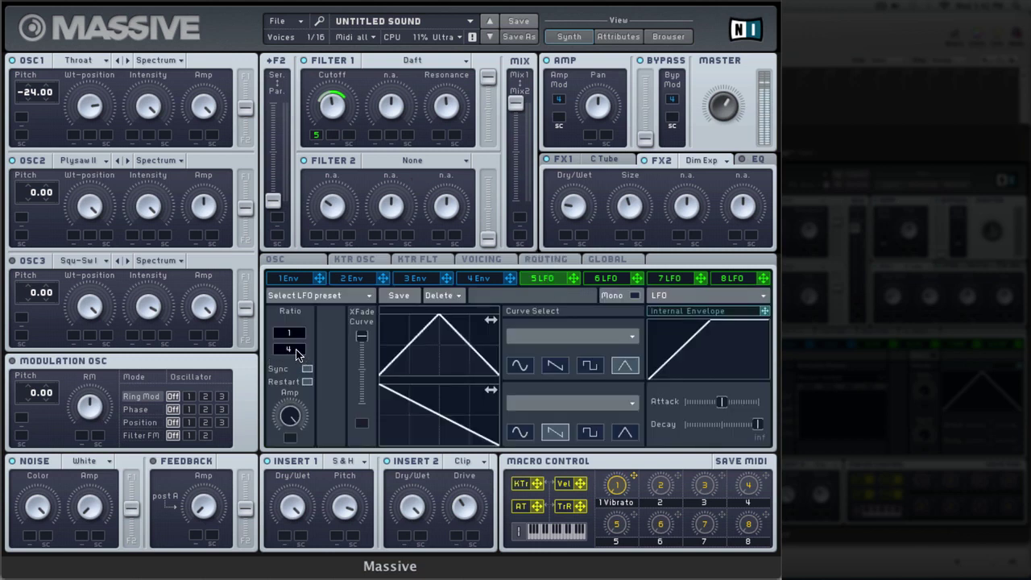
left_click_drag(298, 357, 298, 351)
mouse_move(297, 348)
left_mouse_down()
mouse_move(291, 368)
mouse_move(298, 354)
left_mouse_up()
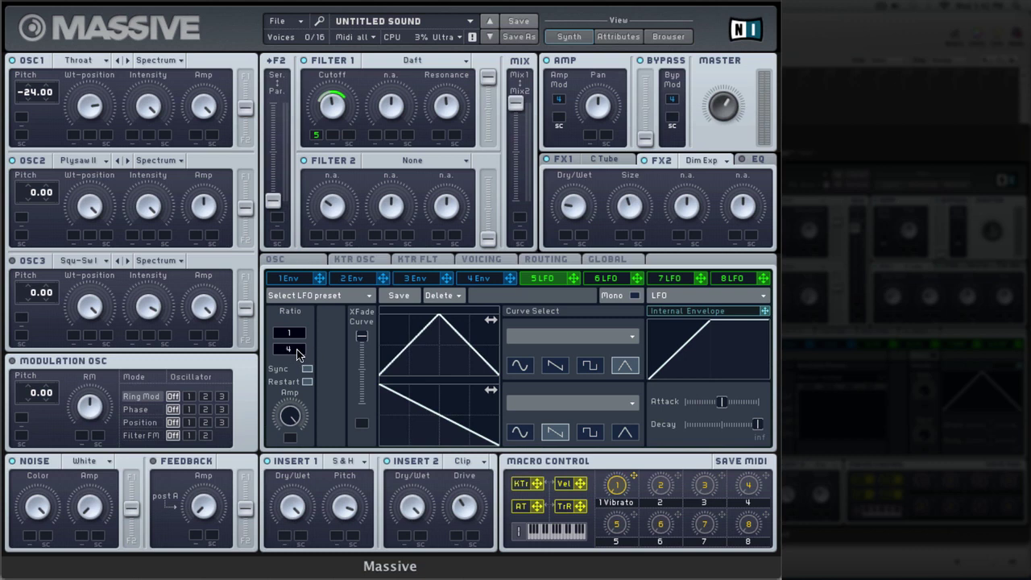
- Turn off tempo sync for LFO 5 and start MIDI Learn on its Rate control
left_click(307, 368)
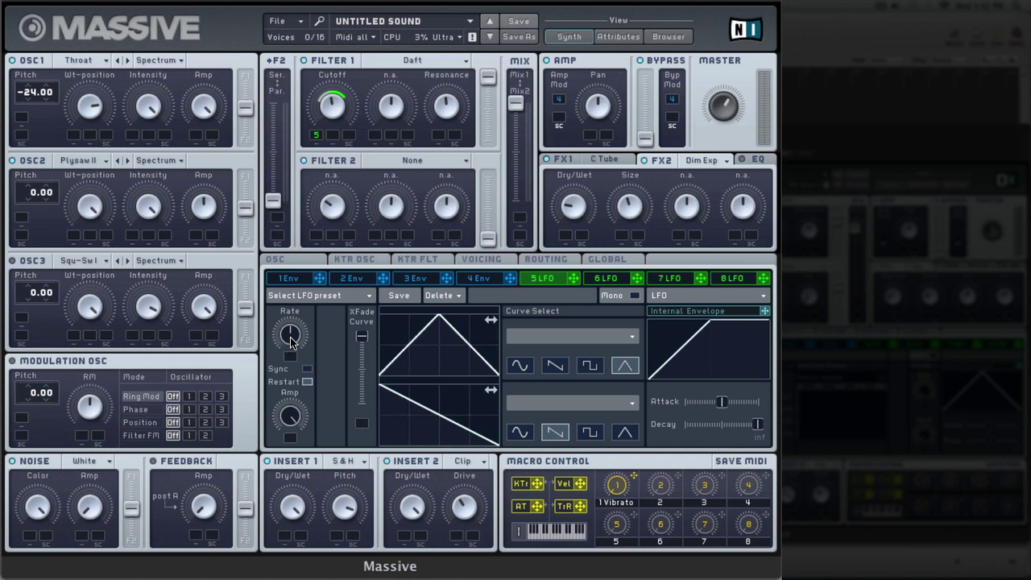
right_click(290, 337)
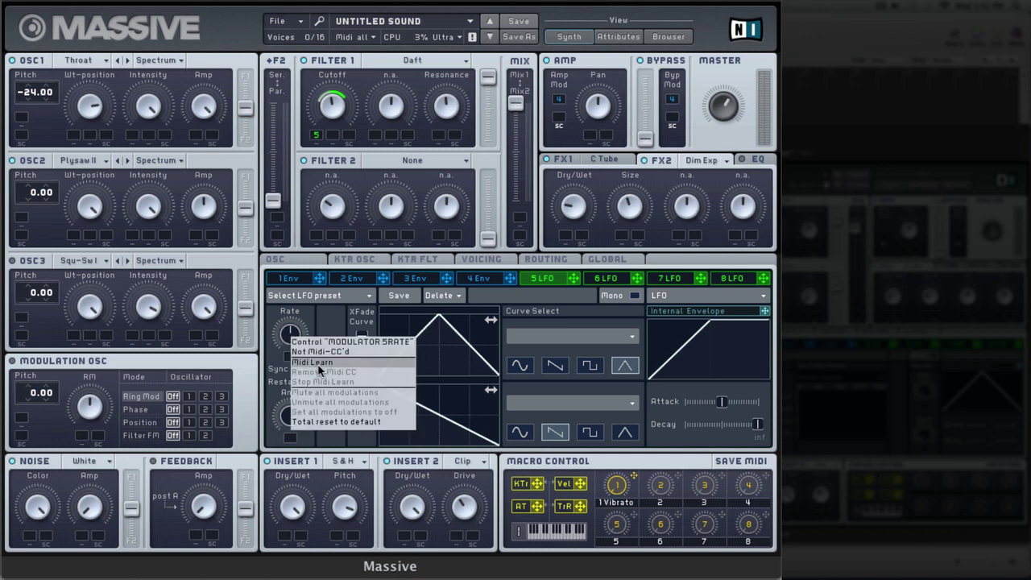
left_click(320, 364)
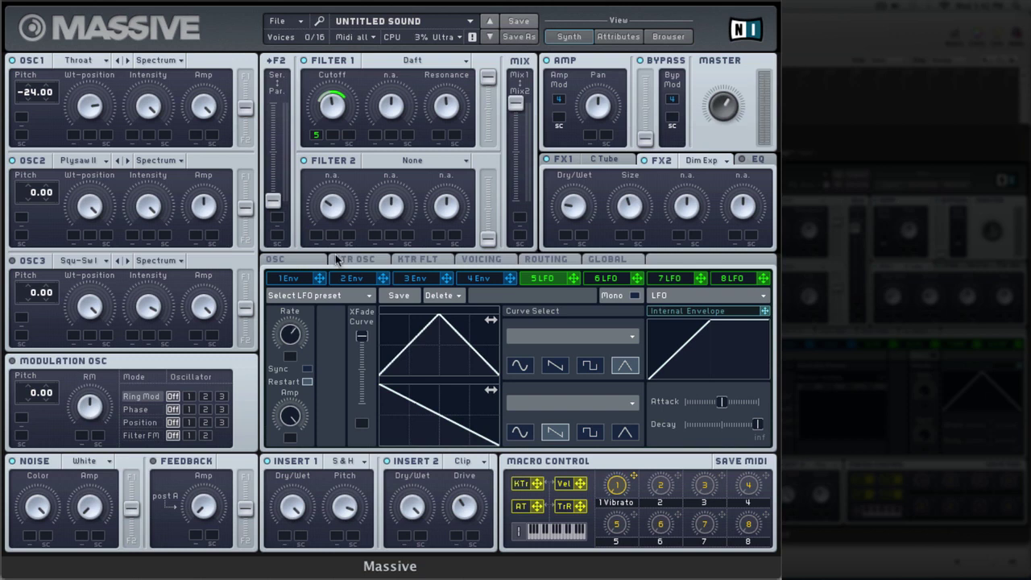
- Set the patch's voicing to Monophon and its trigger mode to Legato Triller
left_click(482, 260)
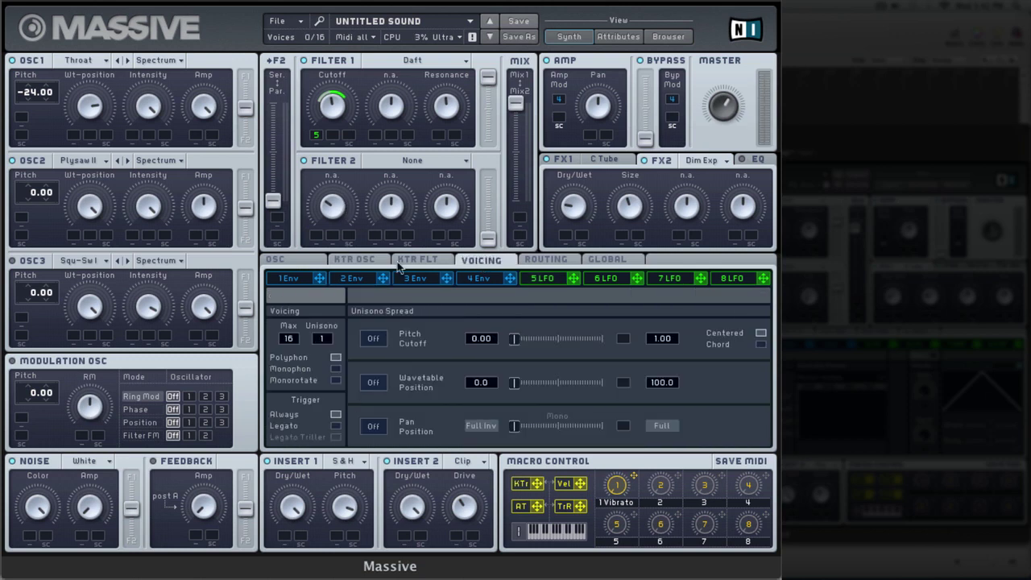
left_click(336, 368)
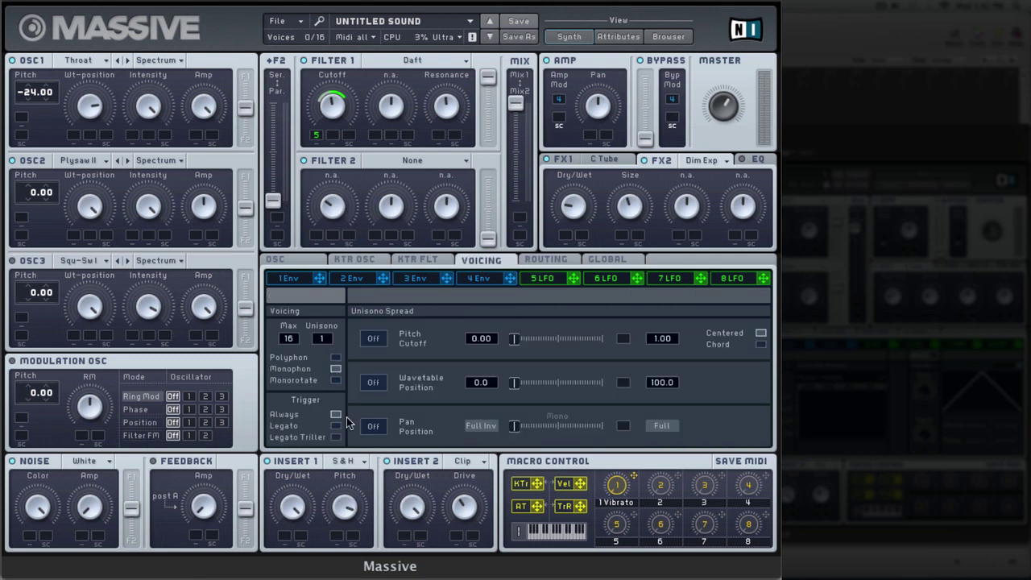
left_click(336, 425)
left_click(336, 438)
- Set the oscillator pitchbend range to 12.00 up and -12.00 down, and return to the LFO 5 settings
left_click(278, 260)
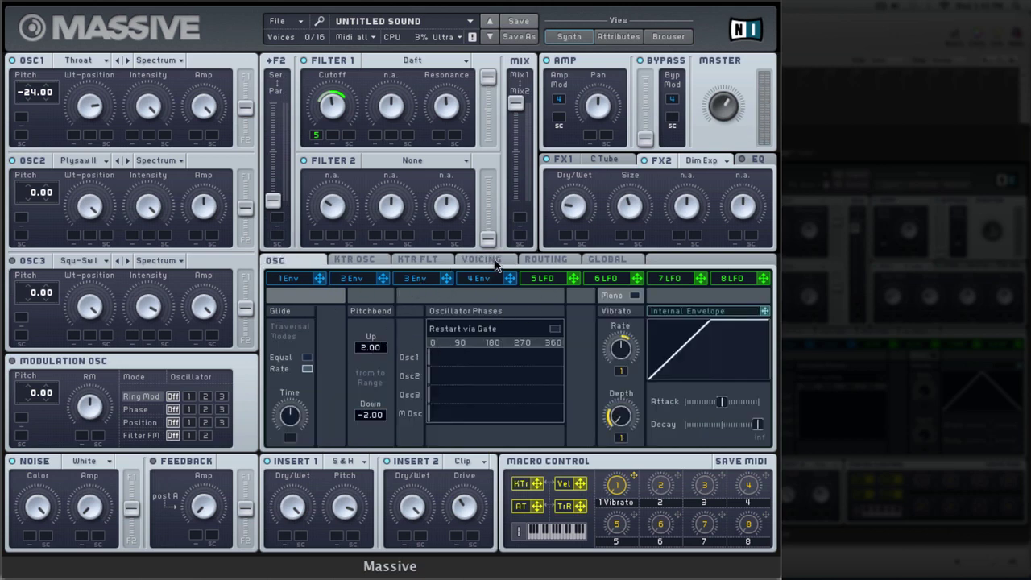
left_click(493, 261)
left_click(288, 264)
left_click_drag(373, 349, 369, 334)
left_click_drag(367, 415, 363, 435)
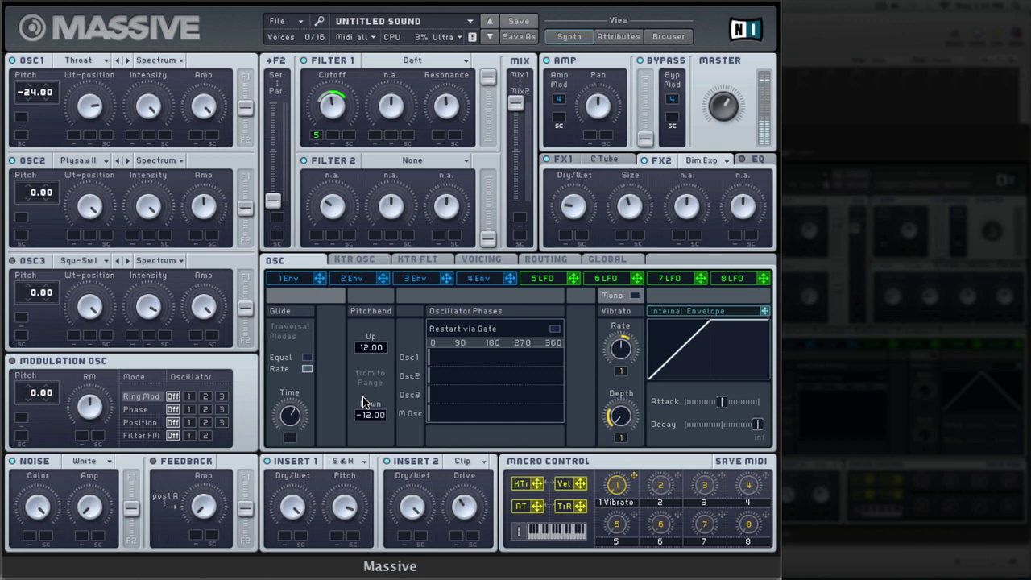
left_click(541, 278)
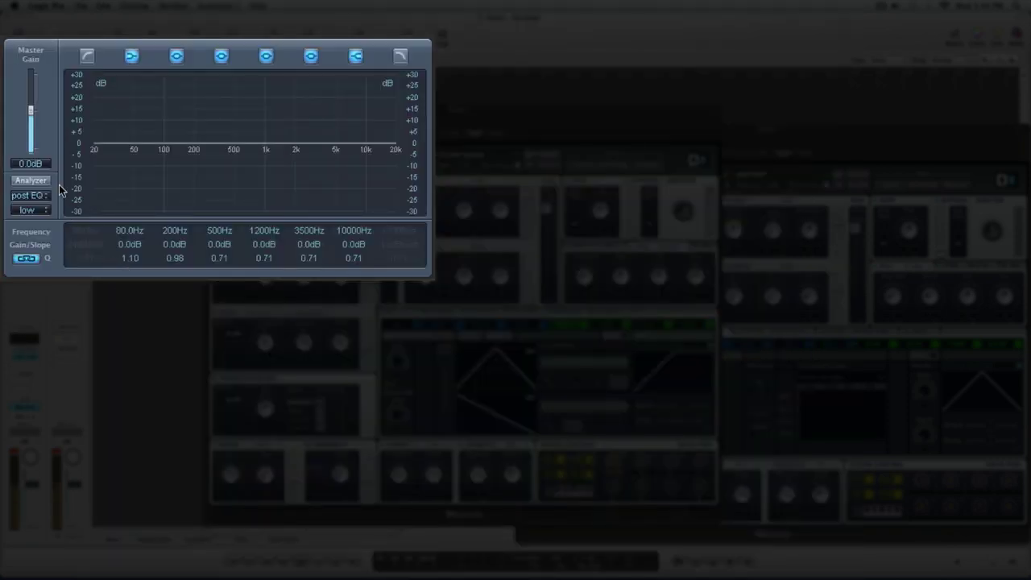
- Enable the channel EQ's analyzer and set its resolution to high (4096 points)
left_click(32, 181)
left_click(30, 210)
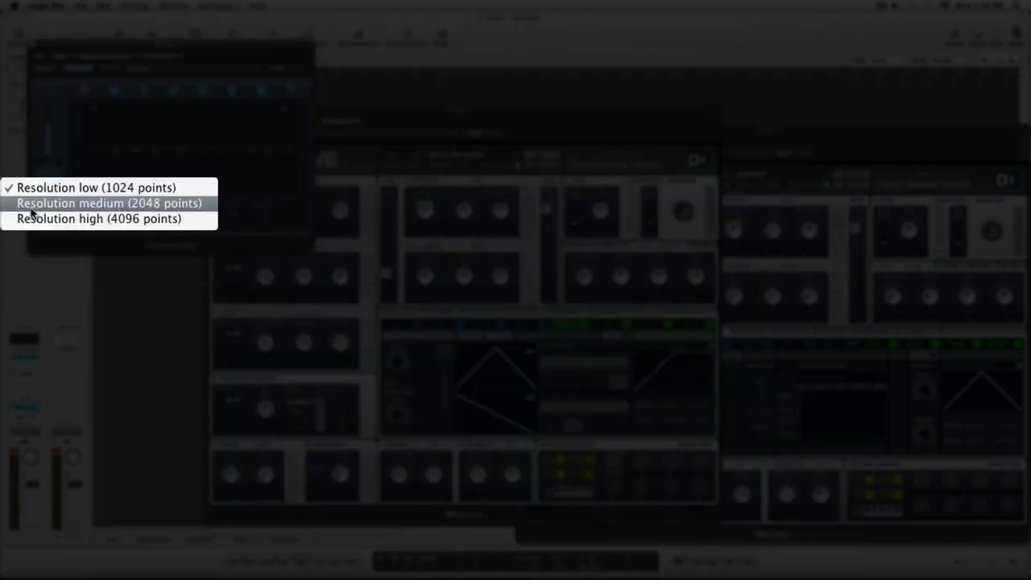
left_click(36, 223)
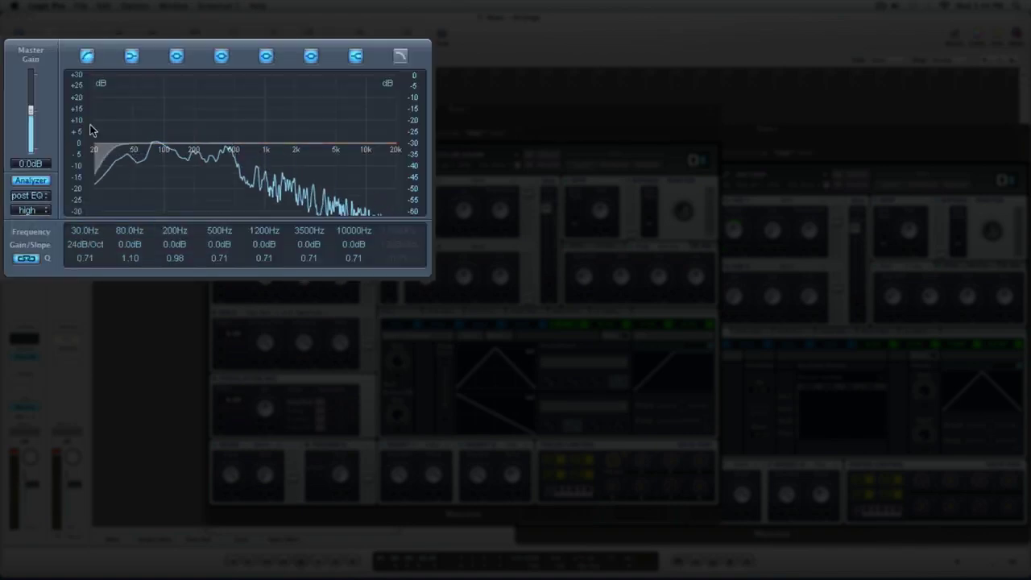
- Set the EQ's low cut to 70 Hz at 24 dB/Oct and its high shelf to +3.0 dB at 5600 Hz
left_click_drag(90, 229, 102, 187)
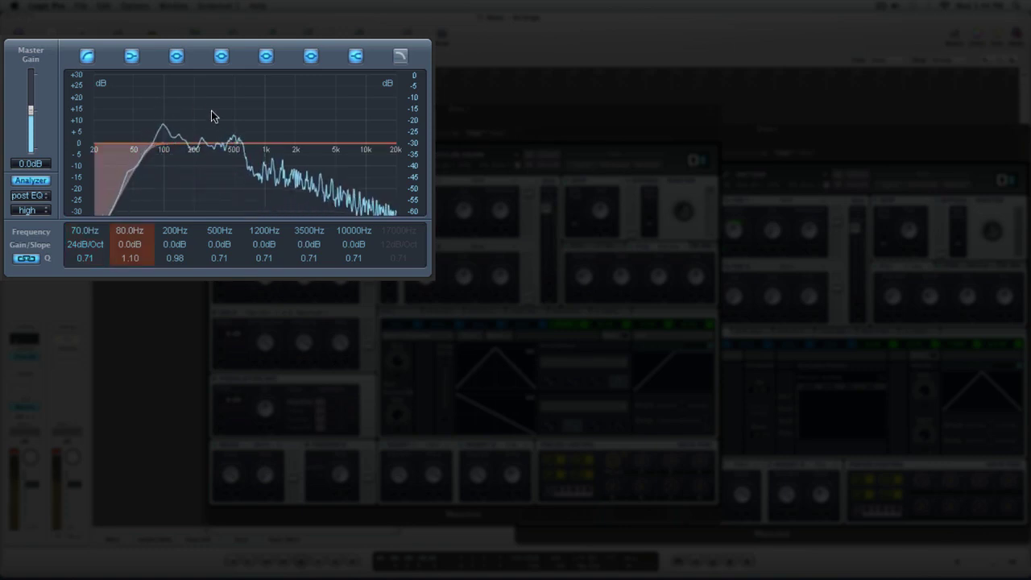
mouse_move(354, 127)
left_mouse_down()
mouse_move(382, 133)
mouse_move(339, 121)
left_mouse_up()
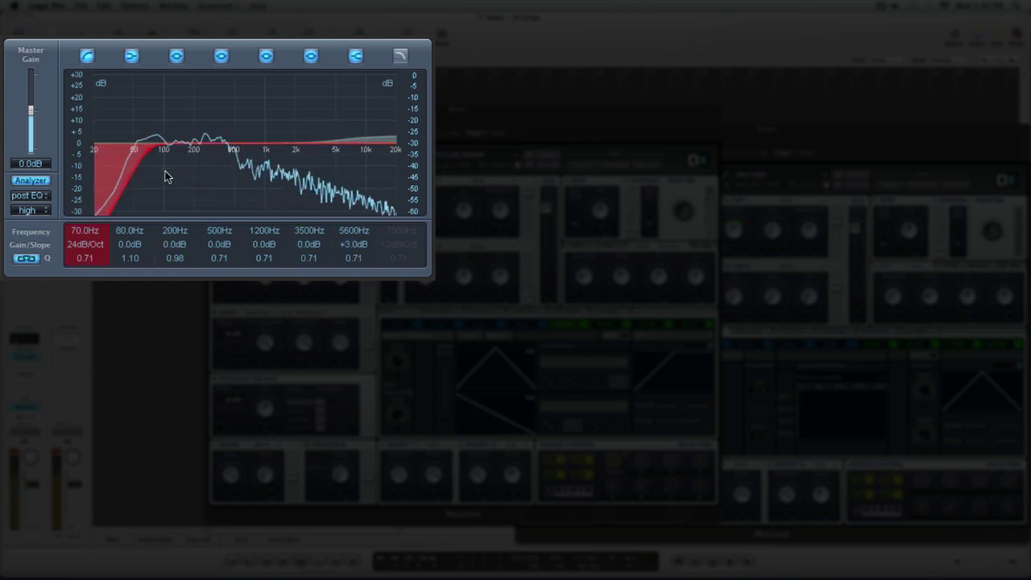
- Insert a Bitcrusher after the channel EQ on the Inst 1 channel strip
left_click(32, 363)
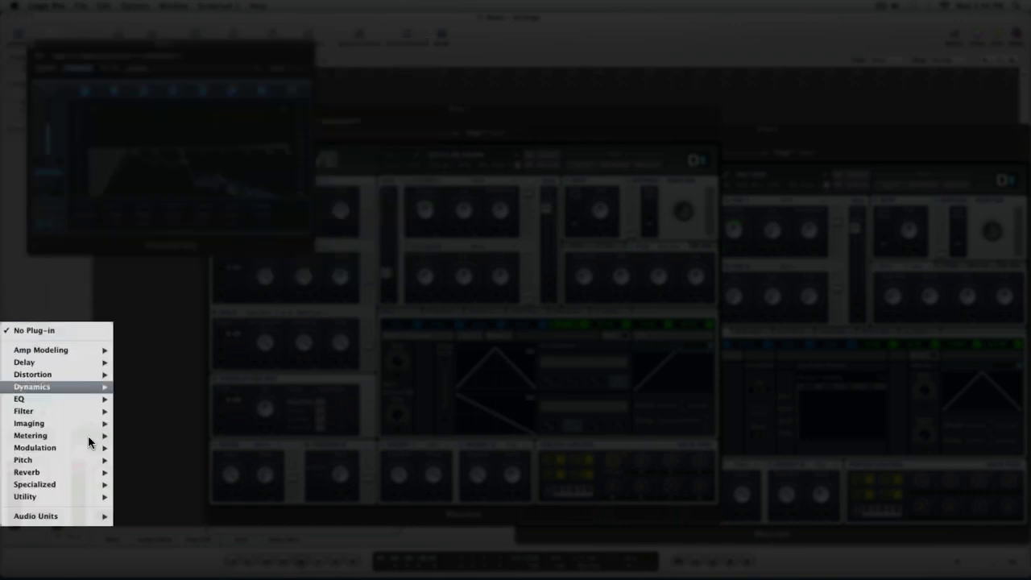
mouse_move(68, 392)
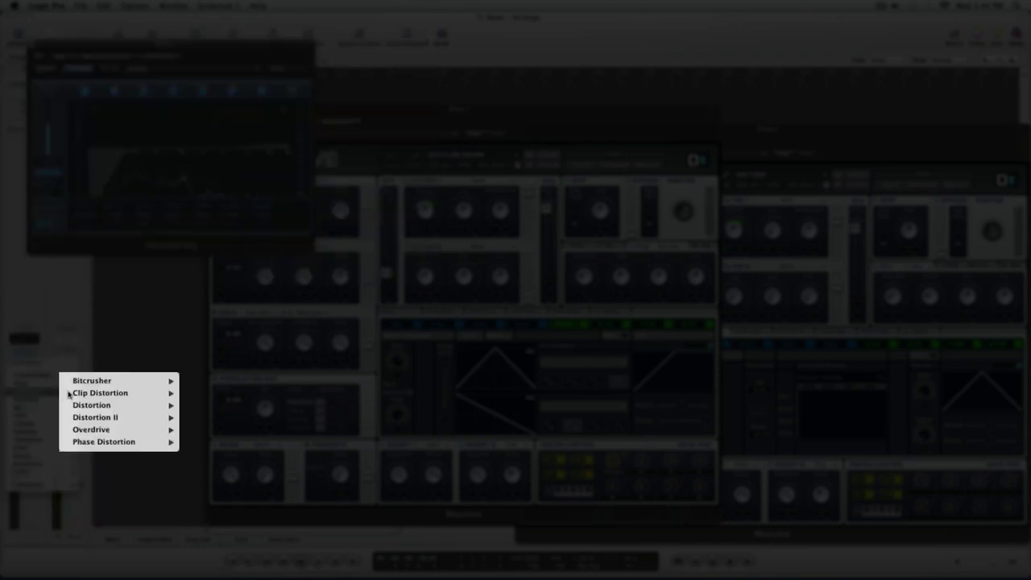
mouse_move(115, 393)
left_click(176, 393)
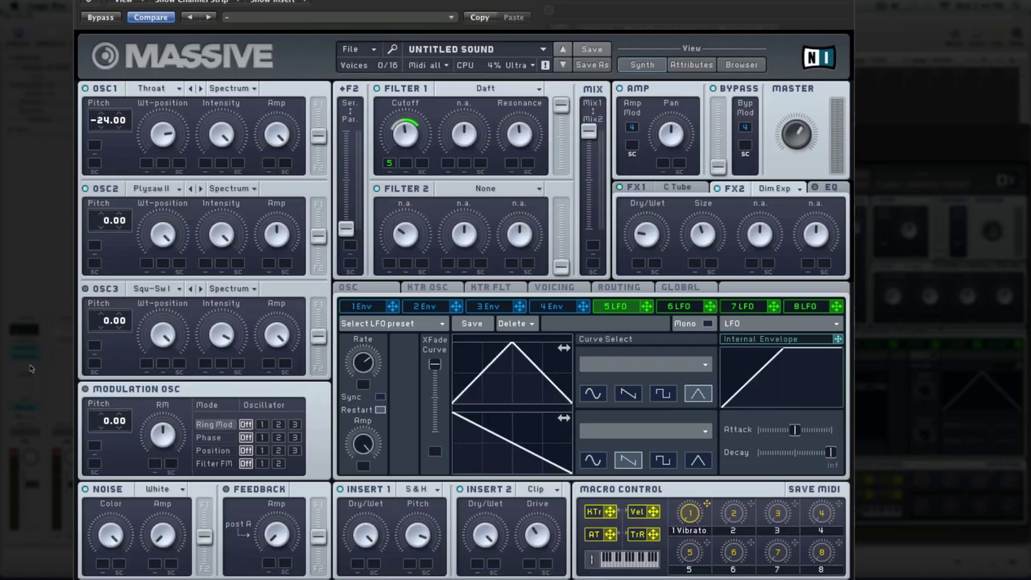
- Insert a Compressor after the Bitcrusher on the Inst 1 channel and lower its Gain slightly
left_click(30, 367)
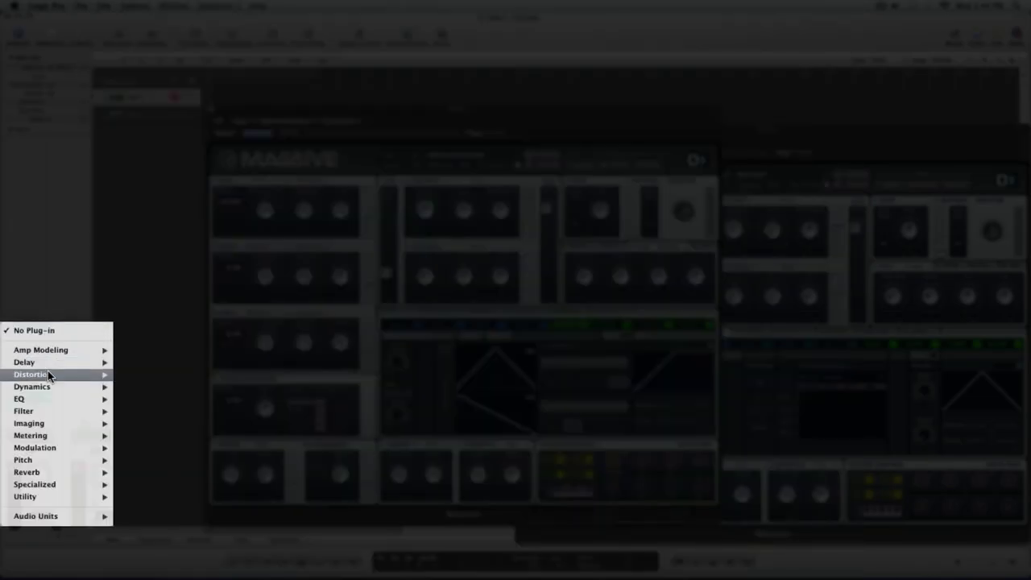
mouse_move(43, 401)
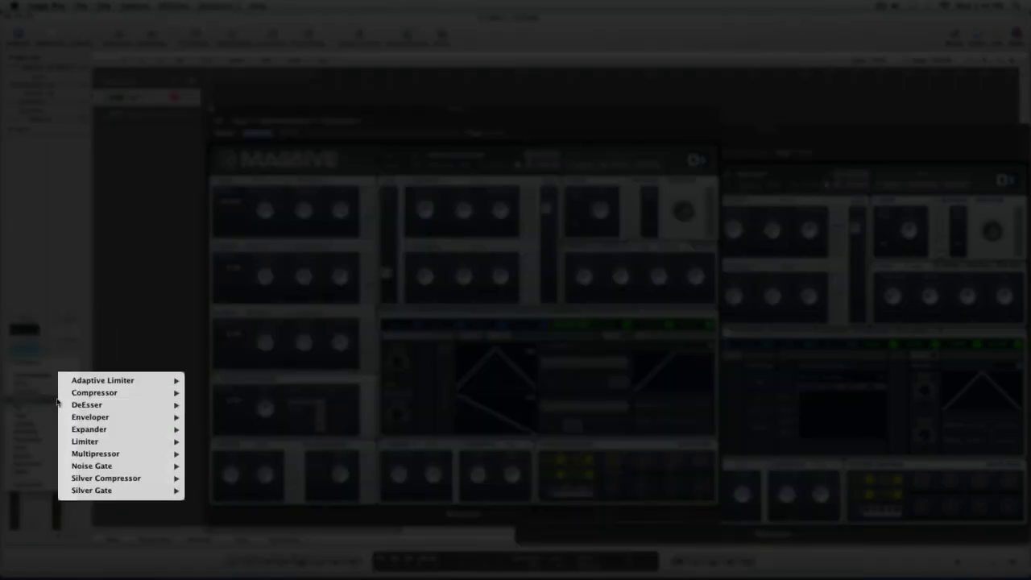
mouse_move(94, 392)
left_click(166, 410)
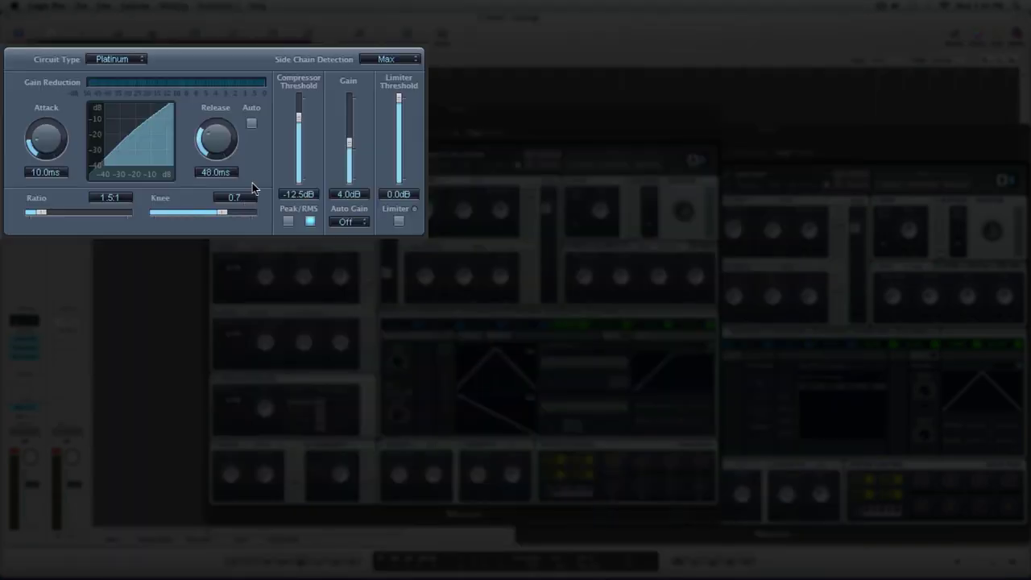
left_click_drag(347, 143, 347, 147)
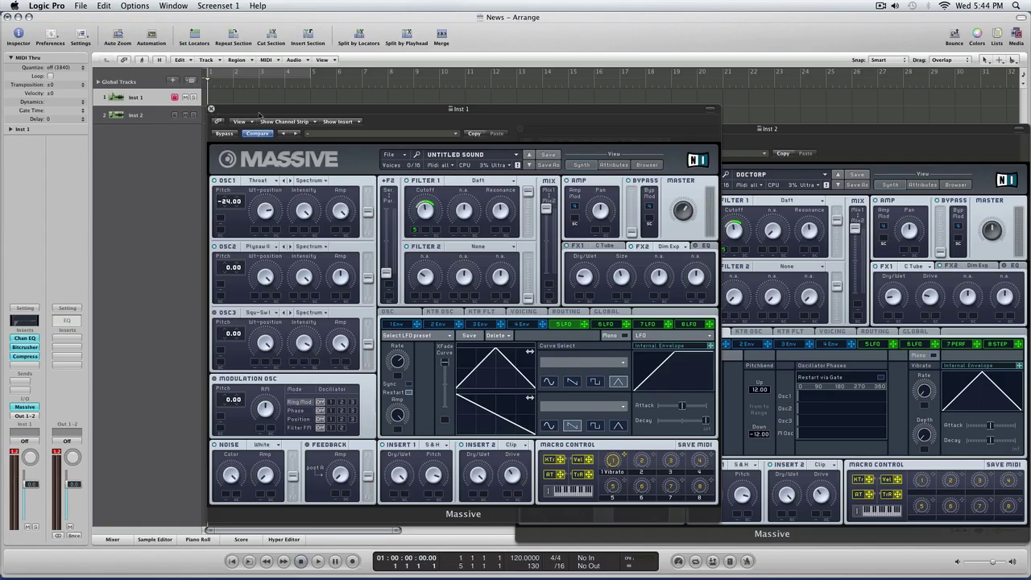
- Move the Inst 1 Massive window clear of the Inst 2 window so both patches sit side by side
left_click_drag(261, 111, 56, 91)
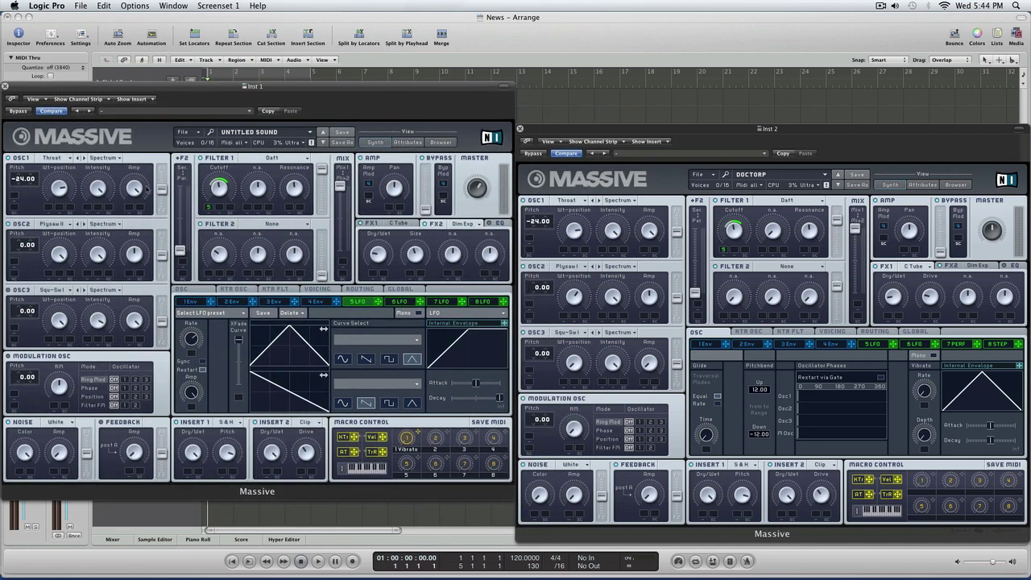